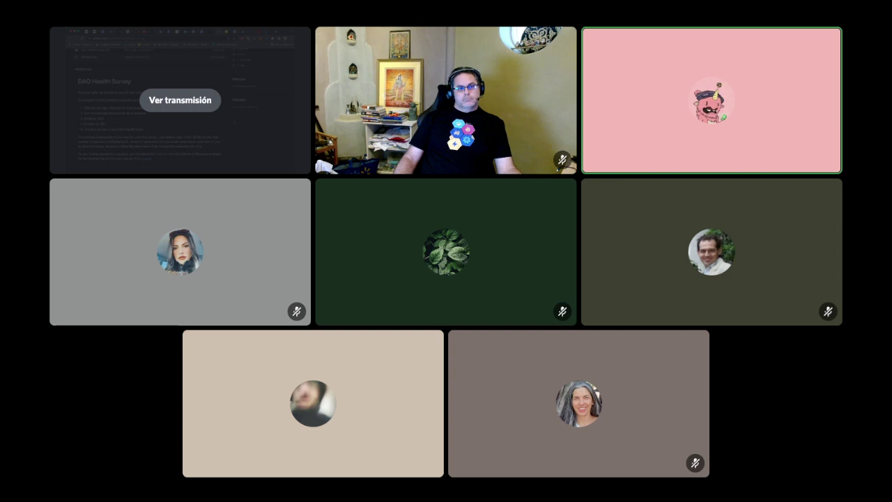
# Watch the stream and open the 'Psycholhogy in web3' .pptx from the plan's Drive folder
pyautogui.click(180, 100)
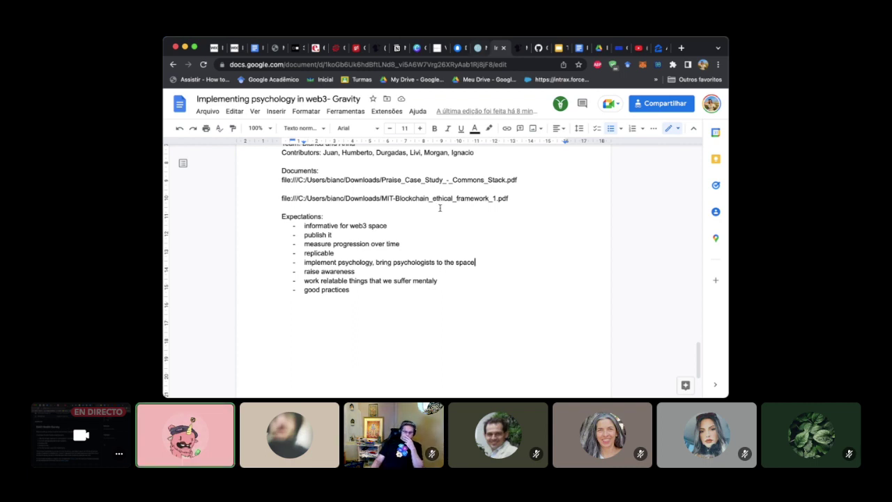
pyautogui.scroll(5, 439, 222)
pyautogui.scroll(5, 439, 222)
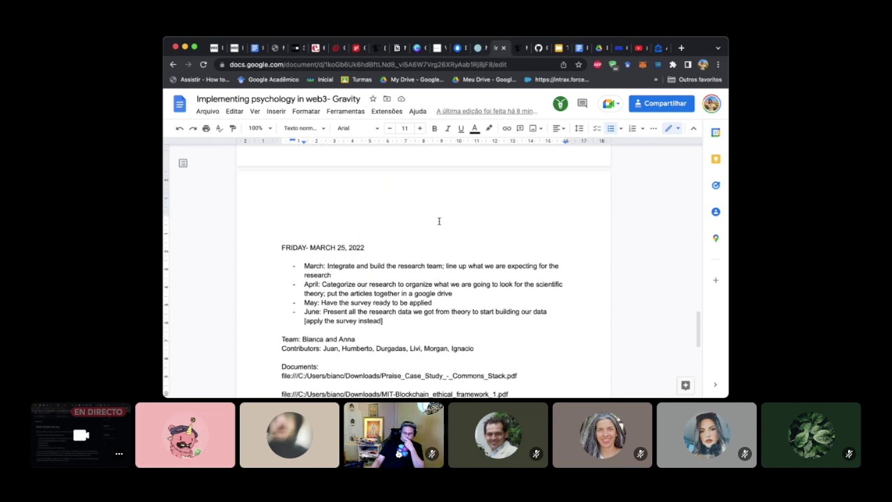
pyautogui.scroll(5, 439, 222)
pyautogui.scroll(3, 439, 222)
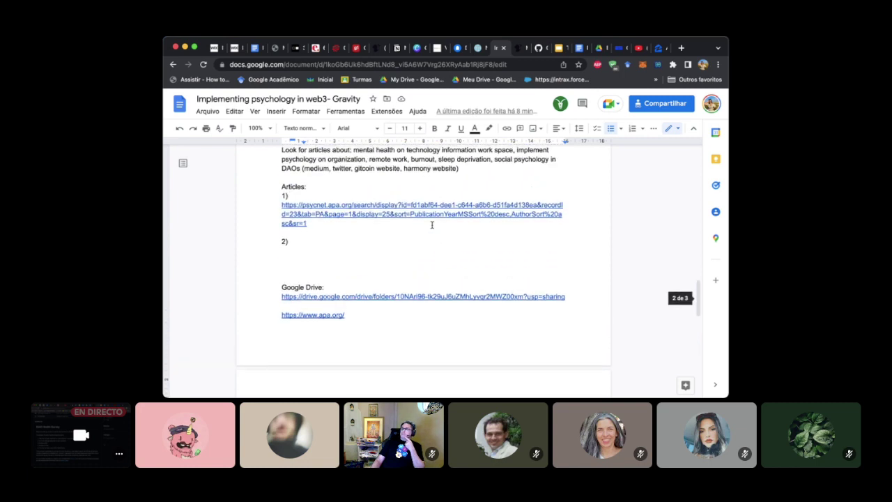
pyautogui.click(342, 296)
pyautogui.click(342, 310)
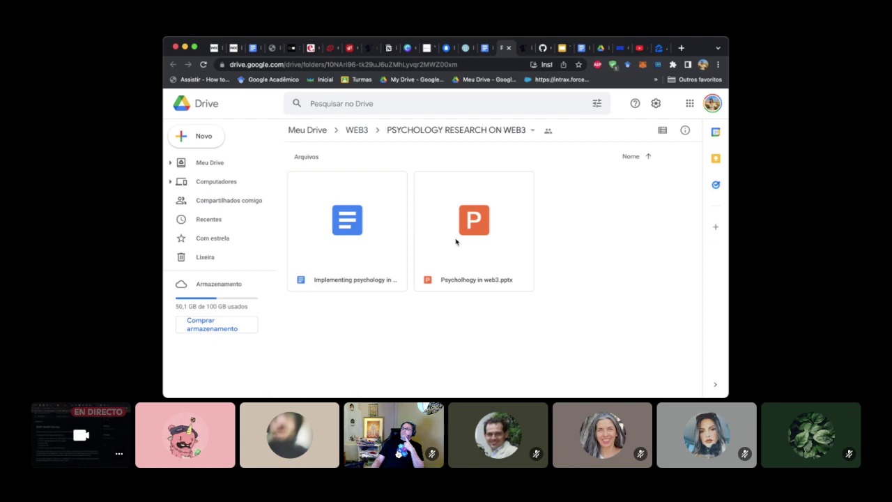
pyautogui.doubleClick(476, 223)
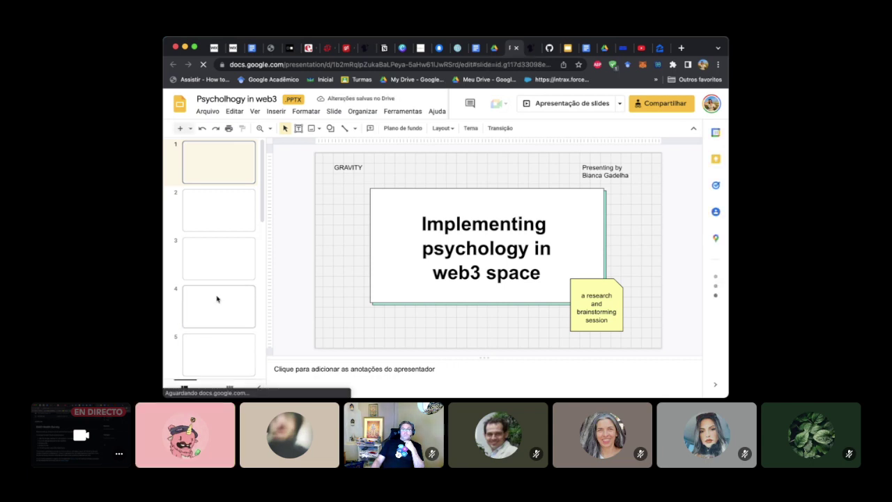
pyautogui.scroll(-8, 231, 259)
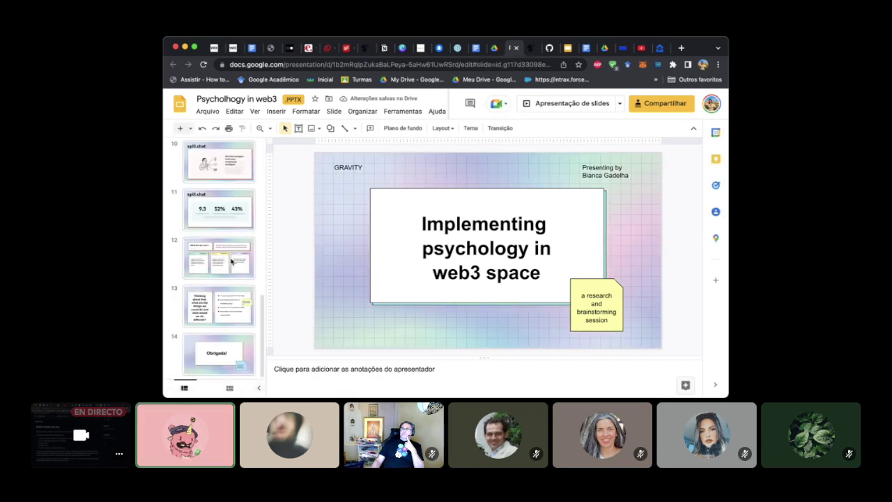
# Open the proof_of_meditation Linktree from the sticky-note link on slide 13
pyautogui.click(242, 305)
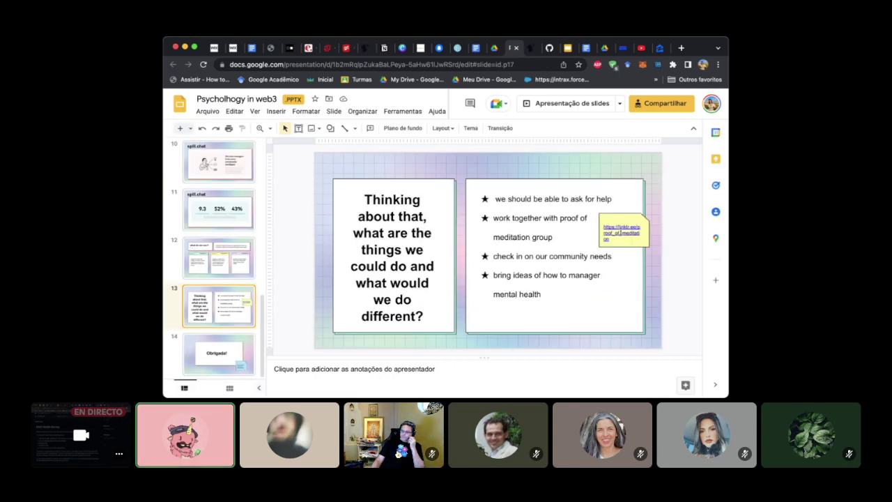
pyautogui.click(622, 227)
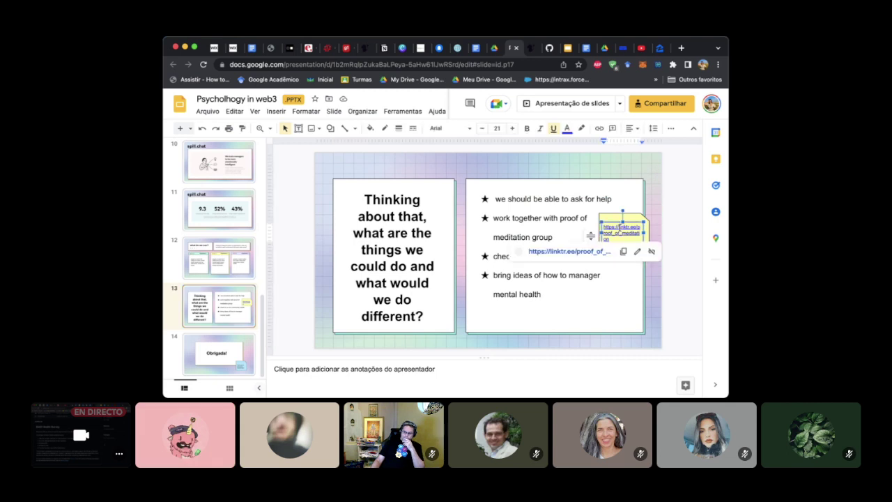
pyautogui.click(572, 252)
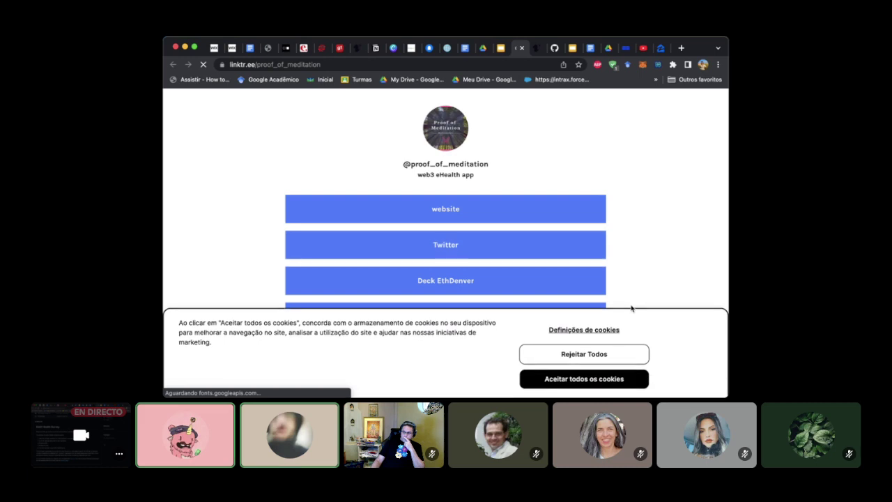
# Accept all cookies, view the project website, then open the Medium 'Project Description' link
pyautogui.click(583, 378)
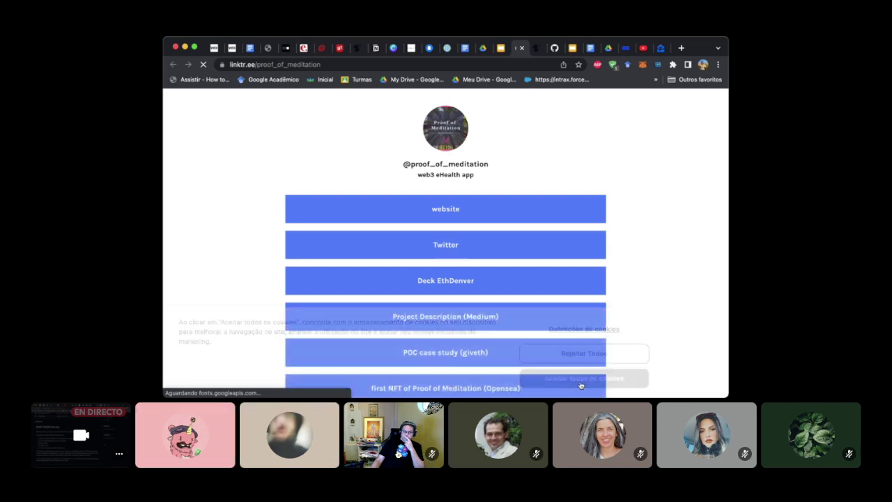
pyautogui.scroll(-1, 648, 286)
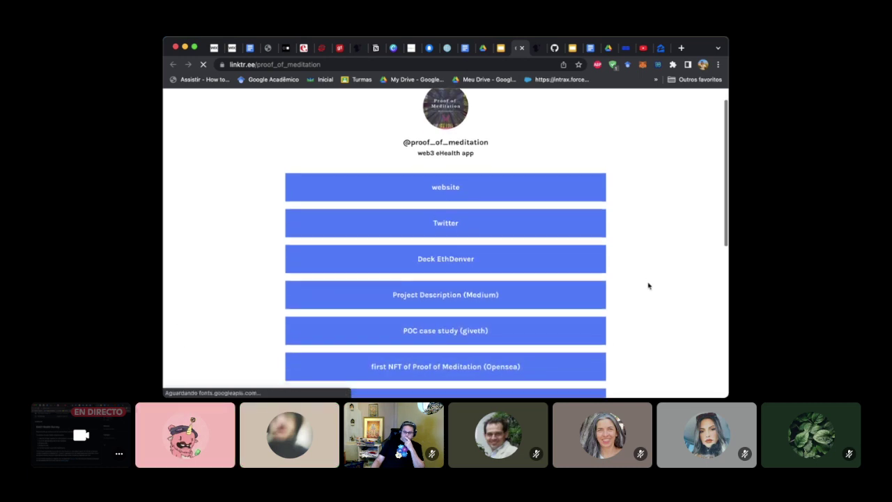
pyautogui.click(495, 186)
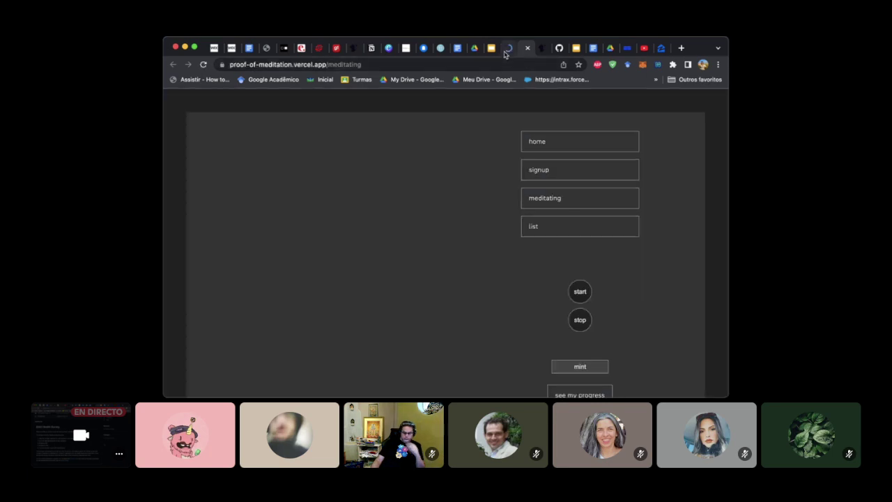
pyautogui.click(509, 48)
pyautogui.click(467, 300)
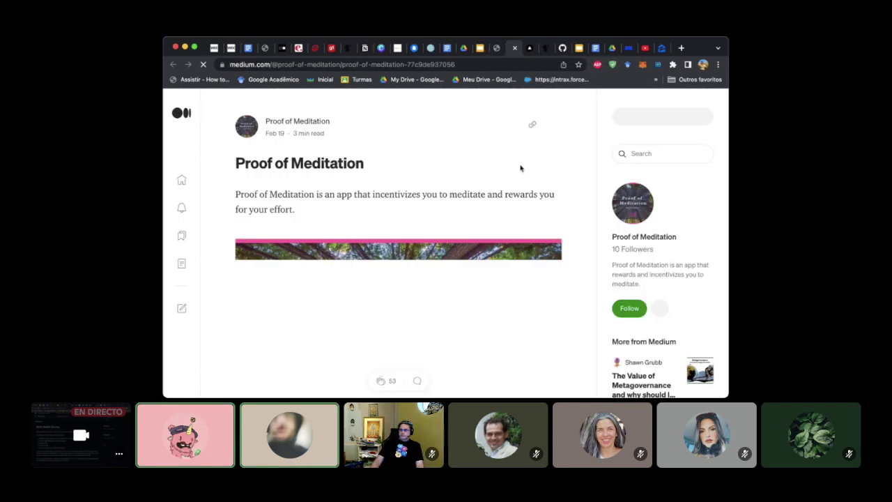
# Select the 'Proof of Meditation' article's web address and return to the article in the browser
pyautogui.click(467, 64)
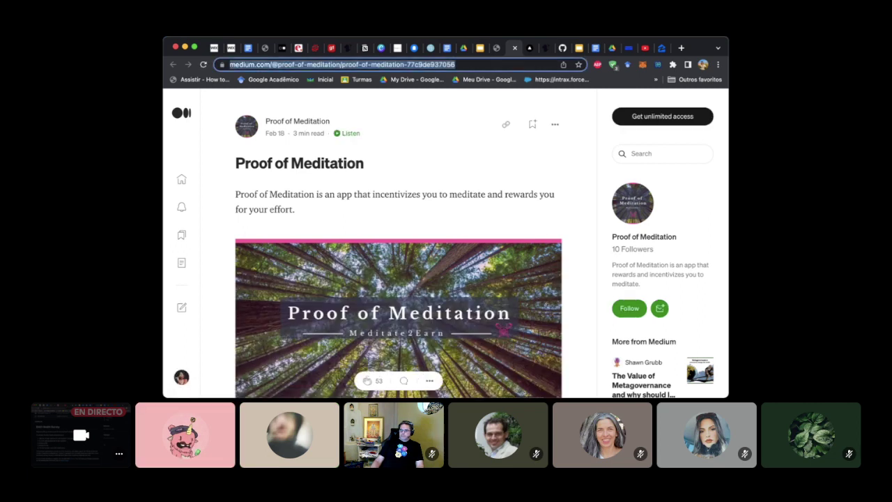
pyautogui.click(550, 304)
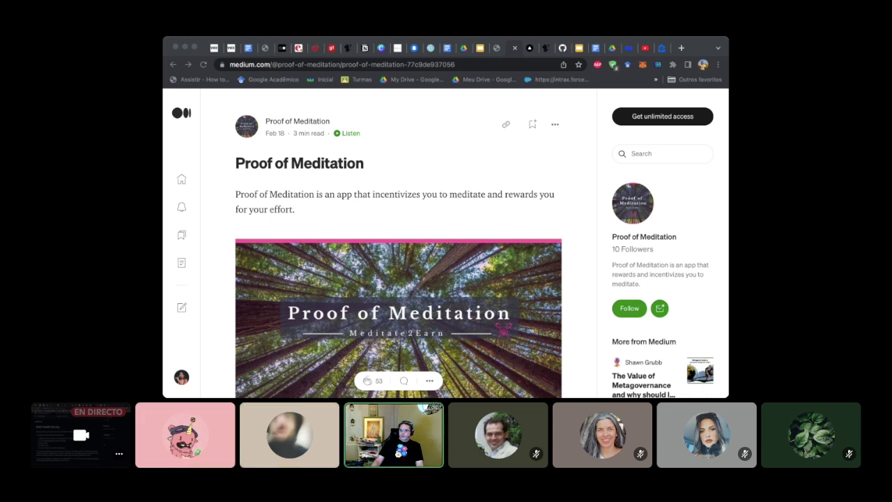
pyautogui.press('super+Tab')
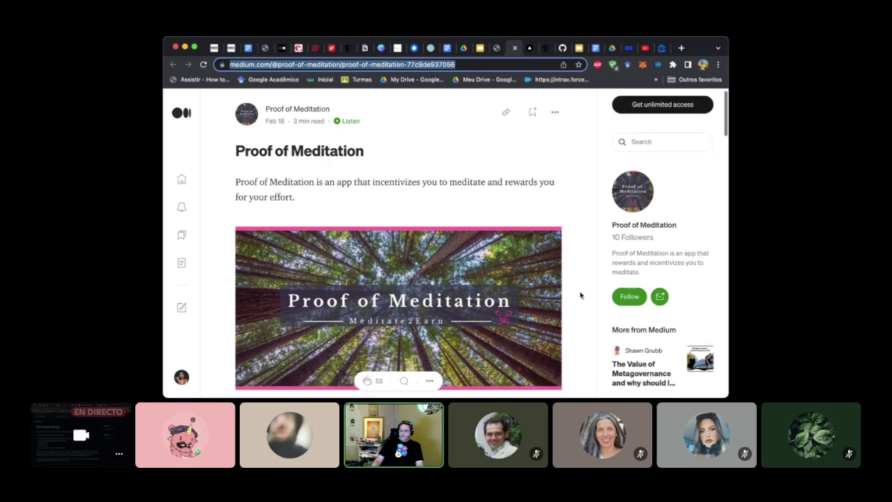
pyautogui.scroll(-2, 580, 296)
pyautogui.scroll(-2, 581, 295)
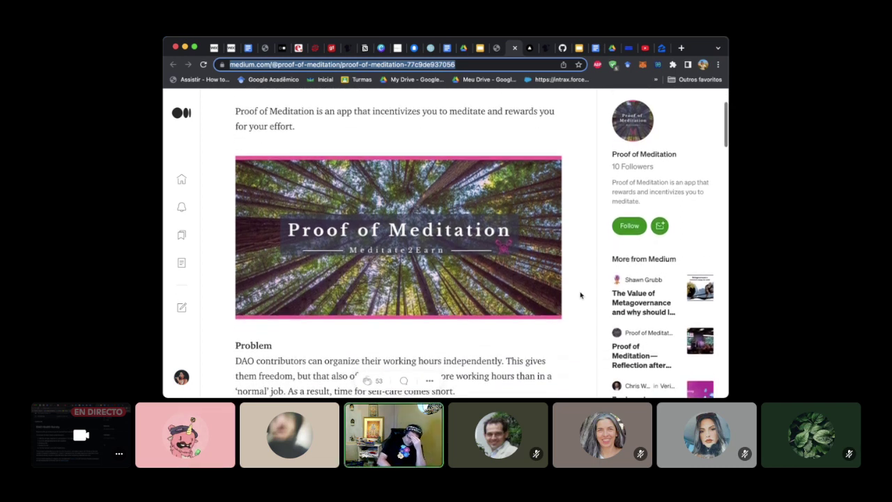
pyautogui.scroll(-3, 580, 296)
pyautogui.scroll(-3, 580, 295)
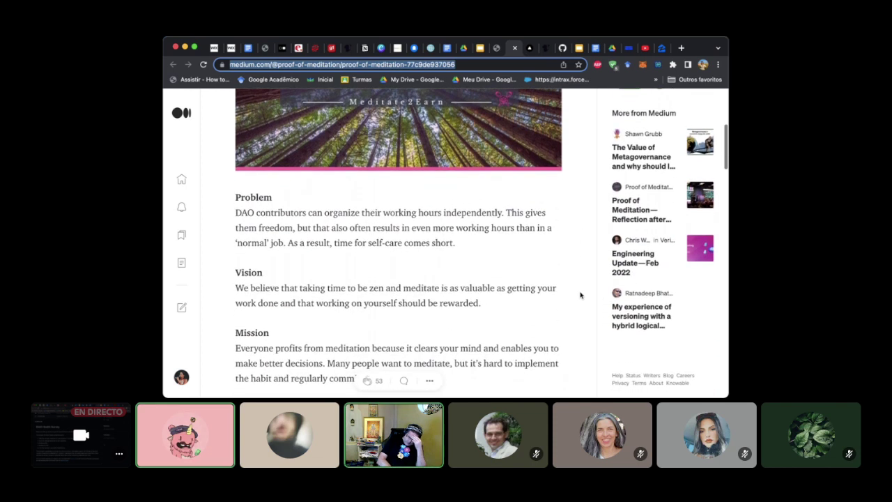
pyautogui.scroll(1, 581, 296)
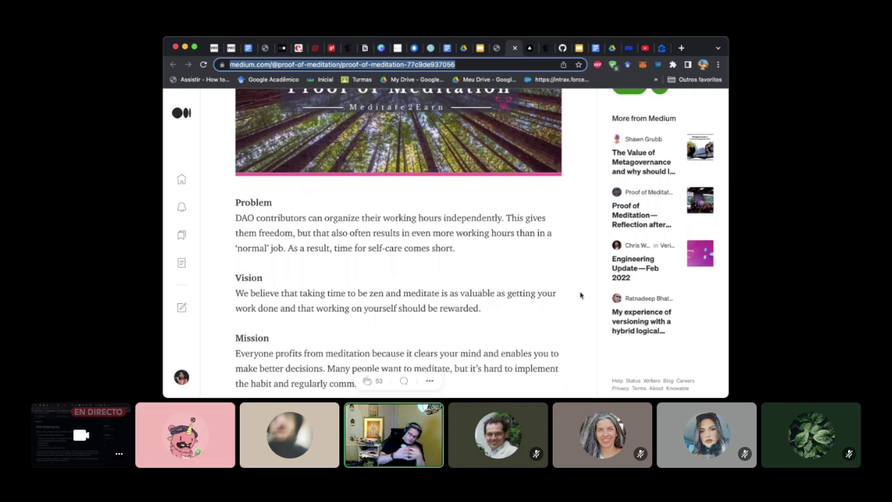
pyautogui.scroll(-3, 581, 295)
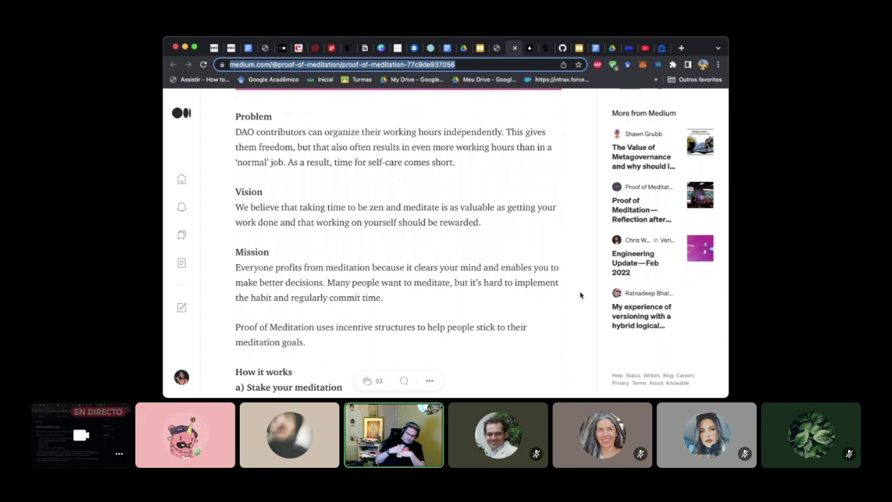
pyautogui.scroll(-1, 581, 296)
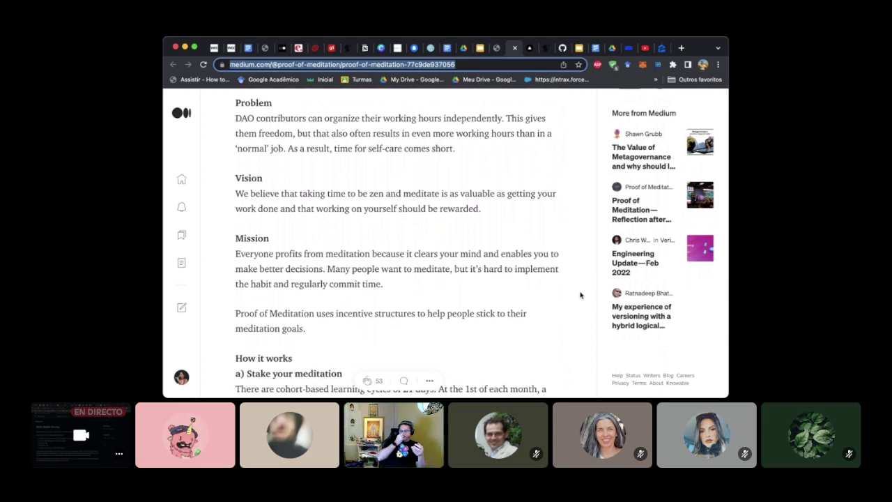